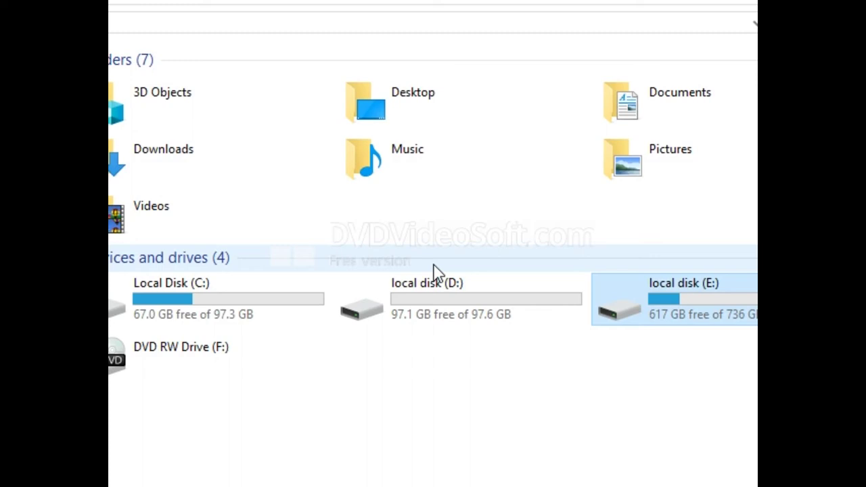
Open the drive optimization utility from the properties of local disk (E:).
{"action": "key", "text": "alt+Return"}
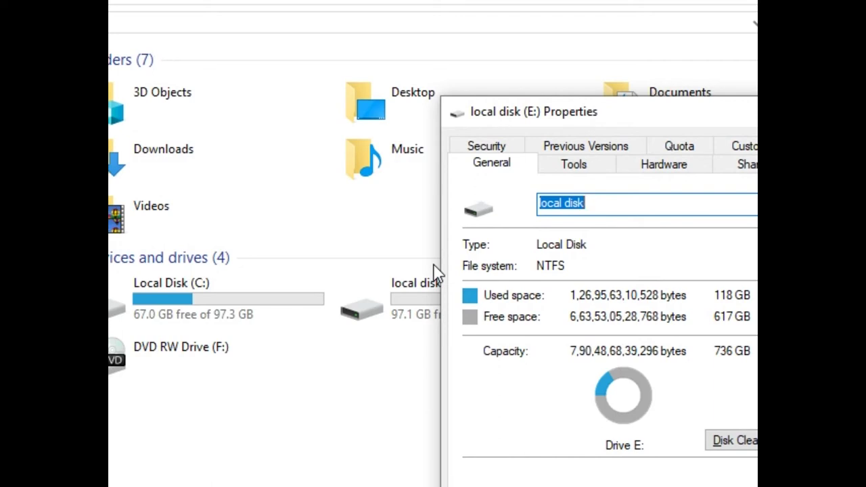
{"action": "key", "text": "ctrl+Tab"}
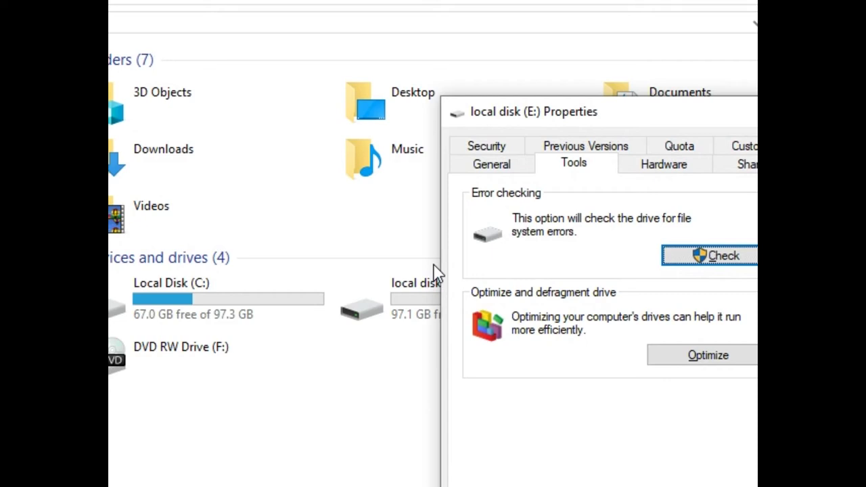
{"action": "key", "text": "Tab"}
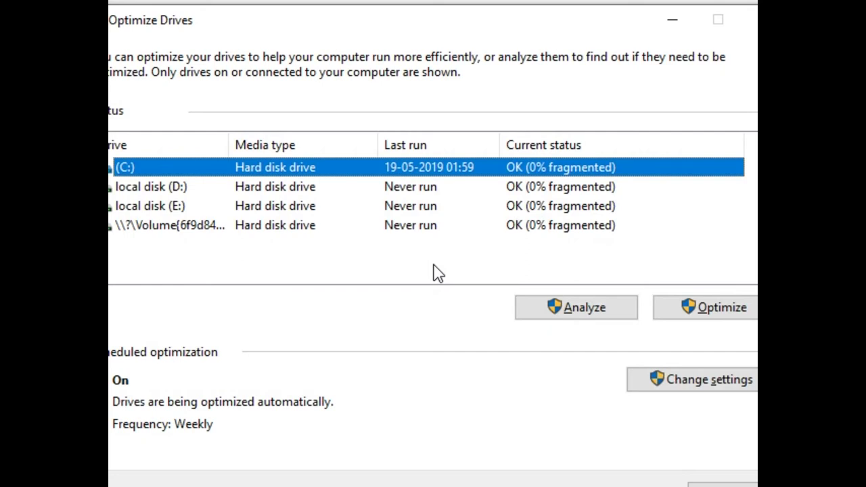
{"action": "key", "text": "Tab"}
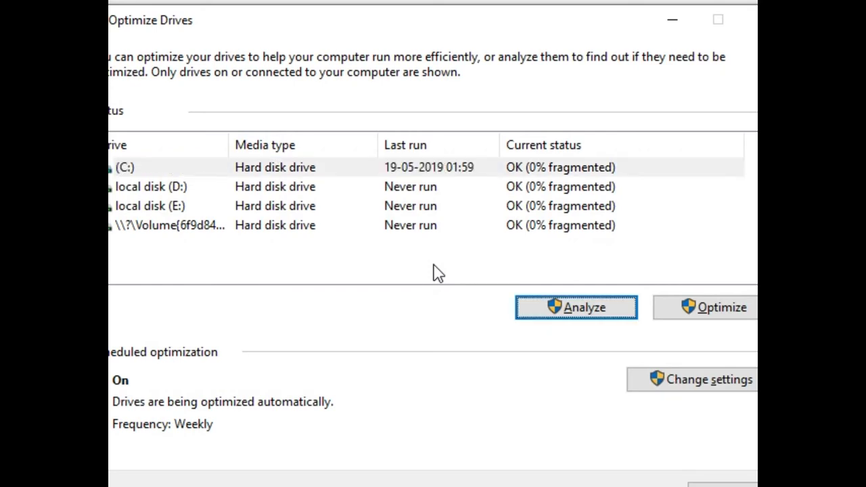
{"action": "key", "text": "Tab"}
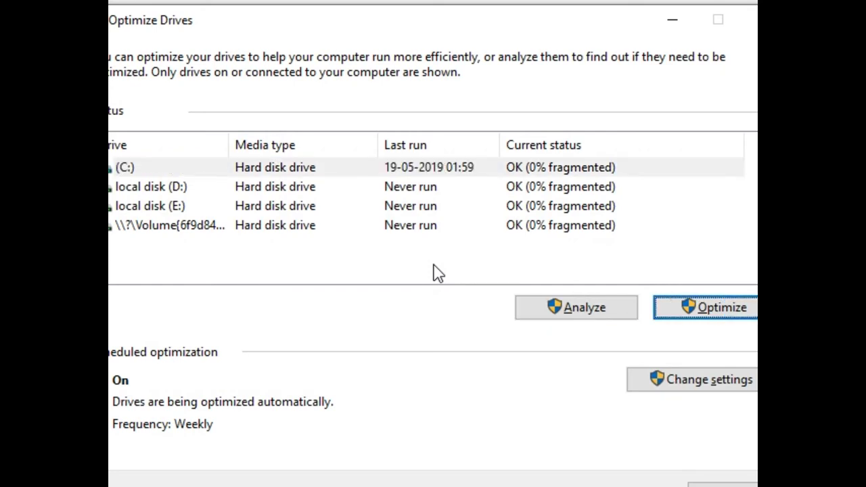
{"action": "key", "text": "Tab"}
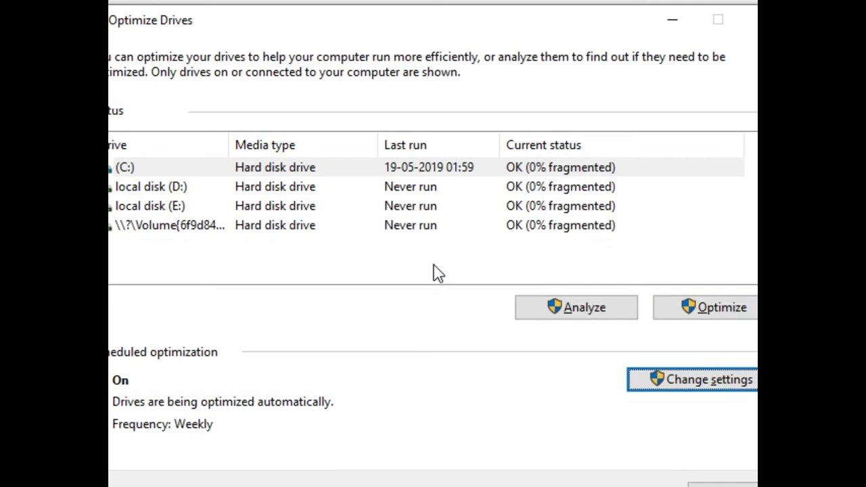
{"action": "key", "text": "Tab"}
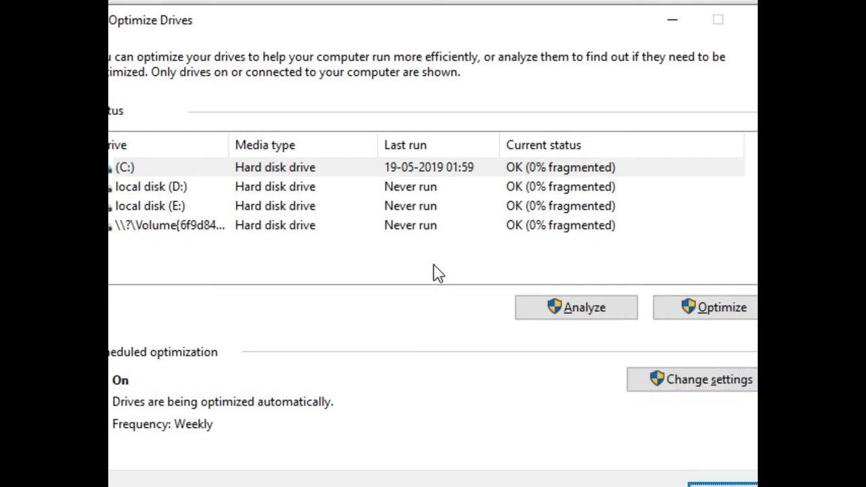
{"action": "key", "text": "Tab"}
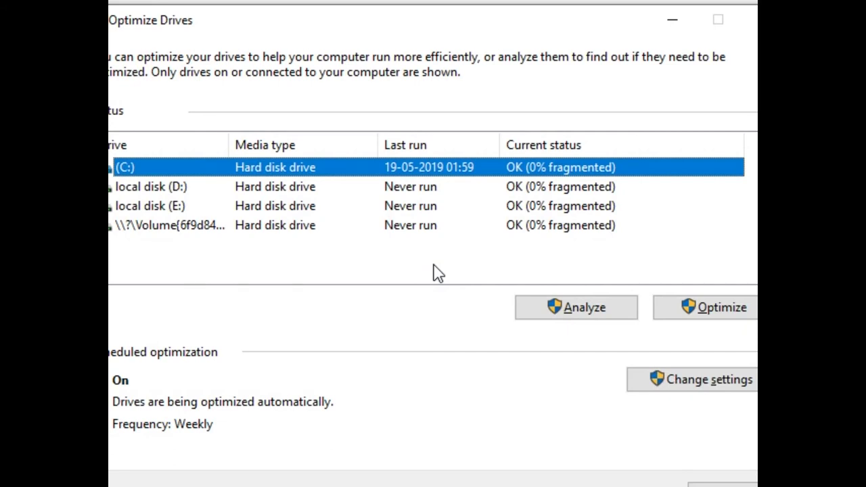
Analyze local disk (E:) for fragmentation.
{"action": "key", "text": "Down"}
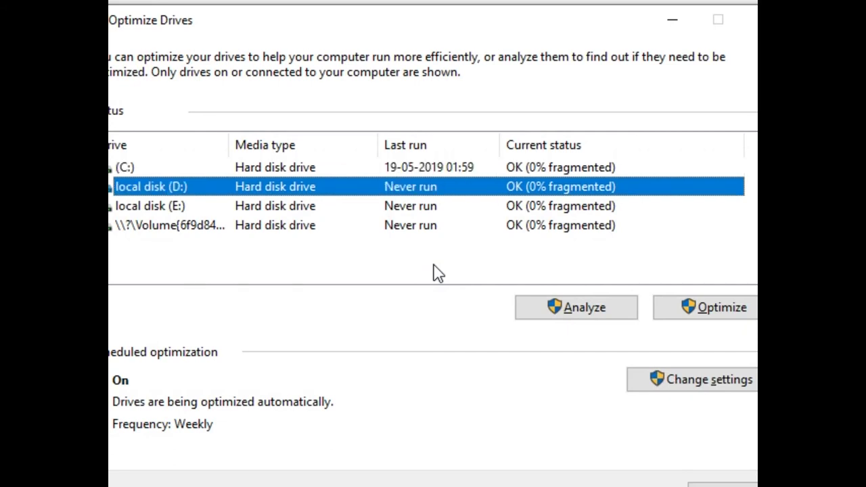
{"action": "key", "text": "Up"}
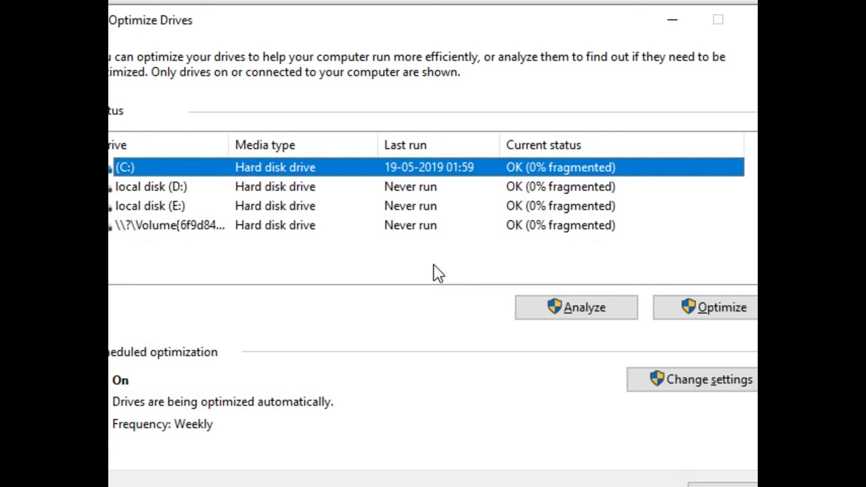
{"action": "key", "text": "Down"}
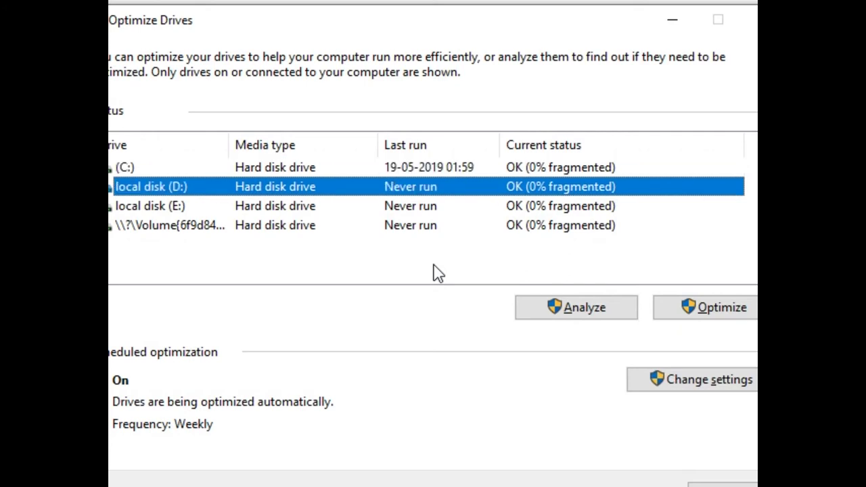
{"action": "key", "text": "Down"}
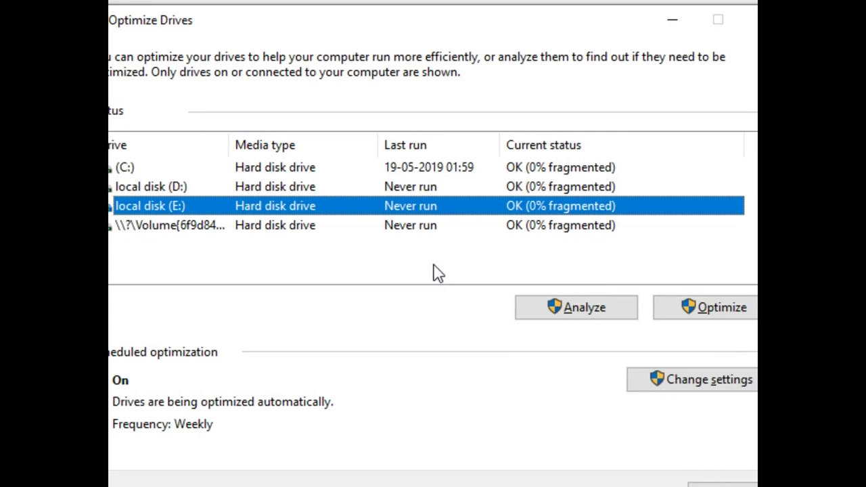
{"action": "key", "text": "Down"}
{"action": "key", "text": "Up"}
{"action": "key", "text": "Tab"}
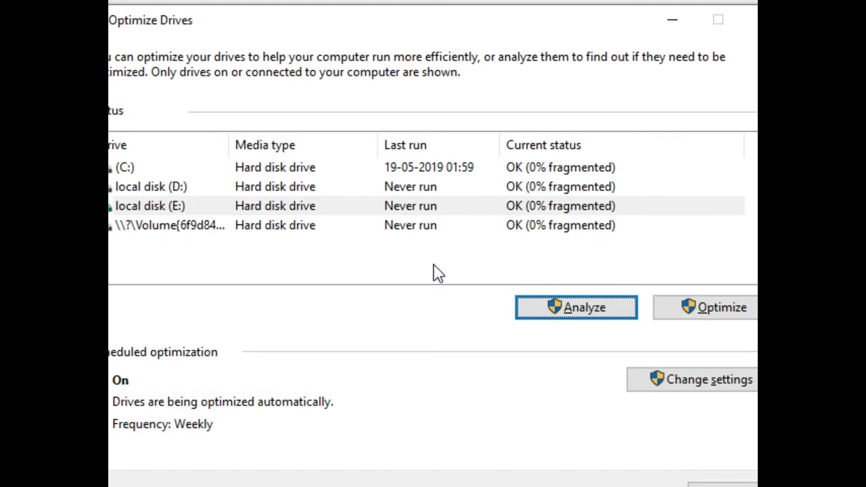
{"action": "key", "text": "Return"}
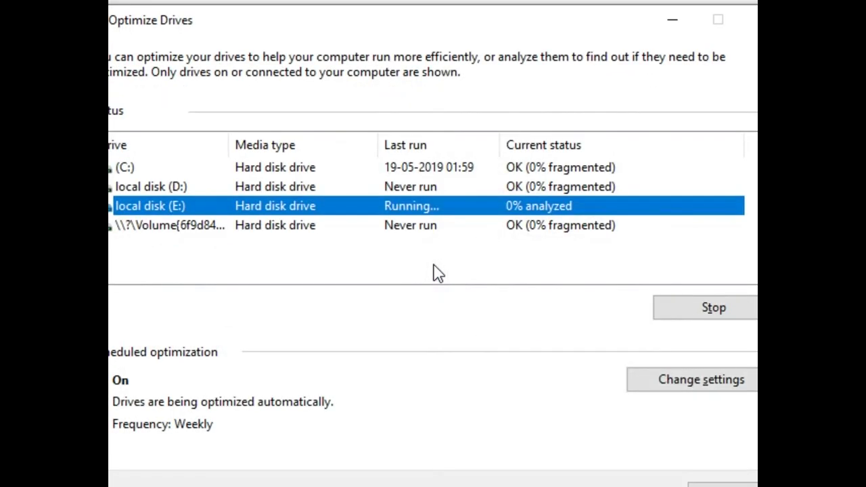
Check the status of the listed drives during and after the analysis of local disk (E:).
{"action": "key", "text": "Tab"}
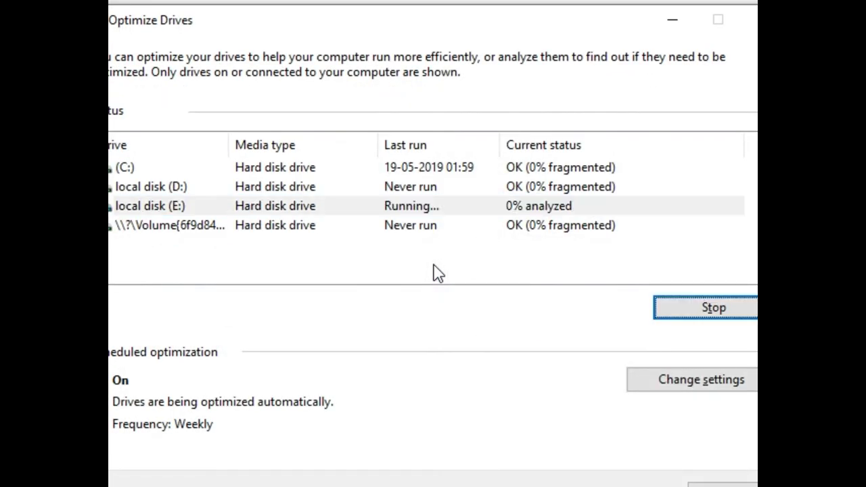
{"action": "key", "text": "shift+Tab"}
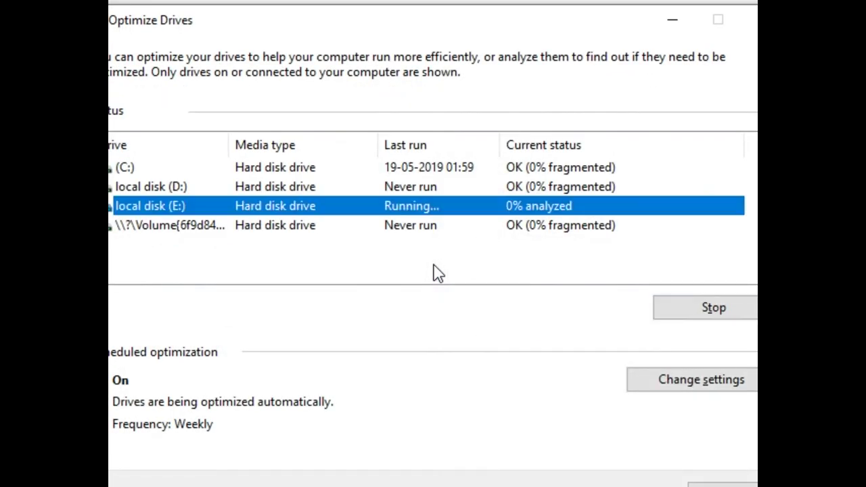
{"action": "key", "text": "Up"}
{"action": "key", "text": "Up"}
{"action": "key", "text": "Down"}
{"action": "key", "text": "Down"}
{"action": "key", "text": "Down"}
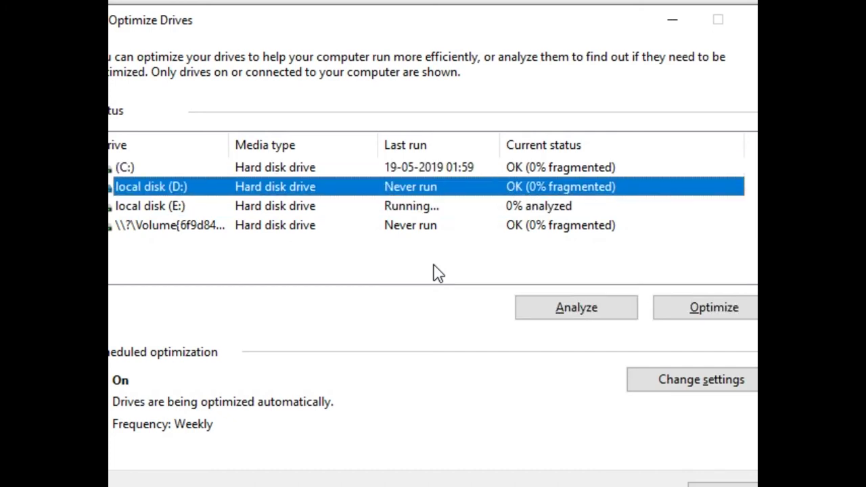
{"action": "key", "text": "Up"}
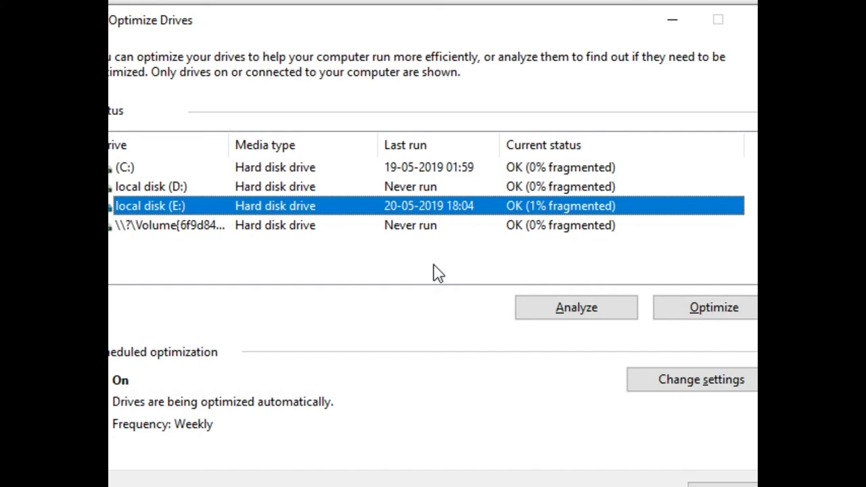
{"action": "key", "text": "Down"}
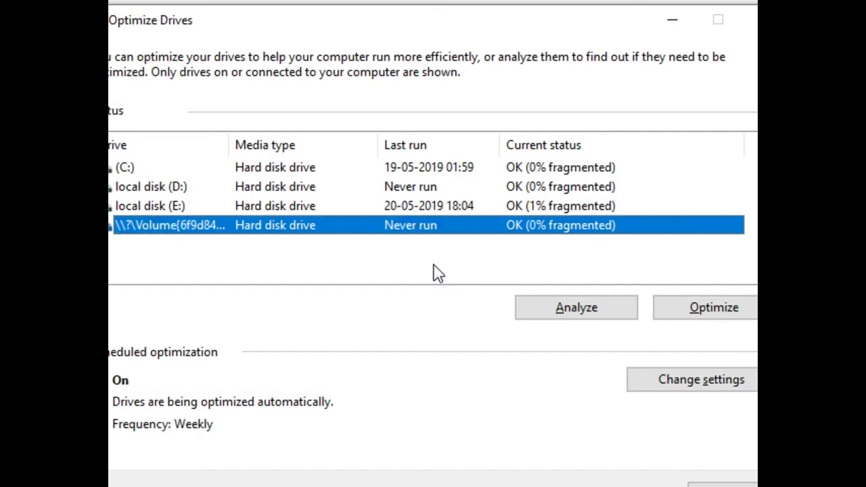
Start optimizing local disk (E:) to defragment it.
{"action": "key", "text": "Up"}
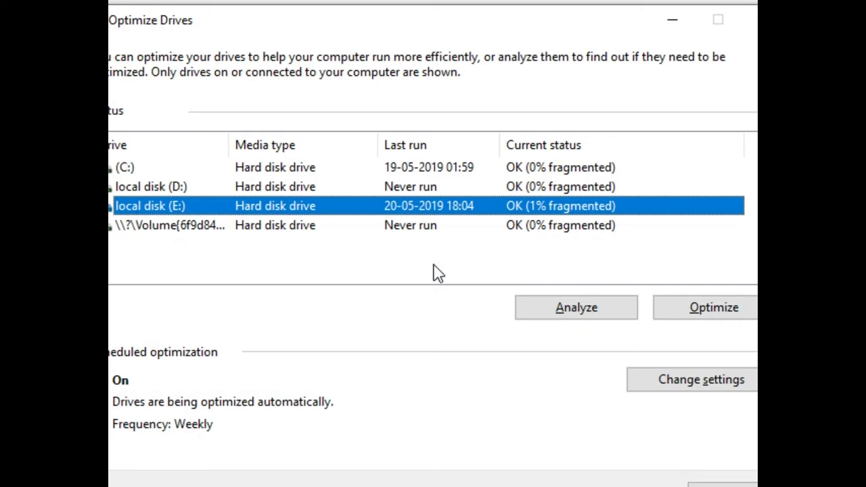
{"action": "key", "text": "Tab"}
{"action": "key", "text": "Tab"}
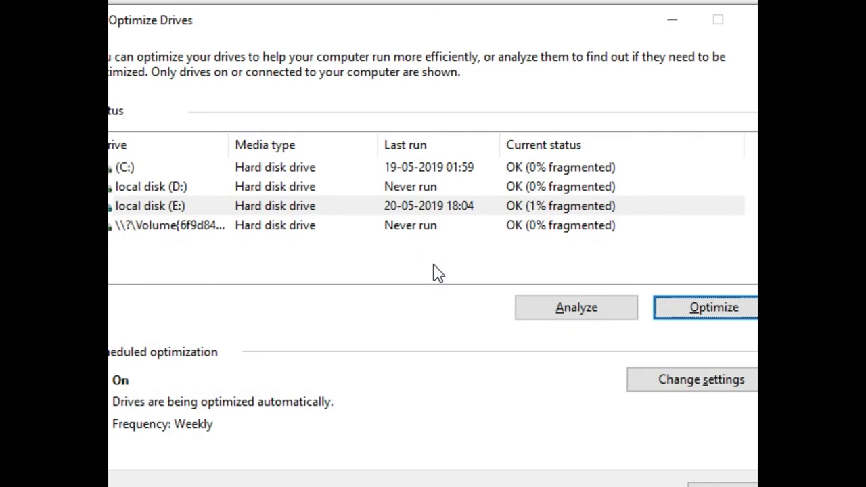
{"action": "key", "text": "Return"}
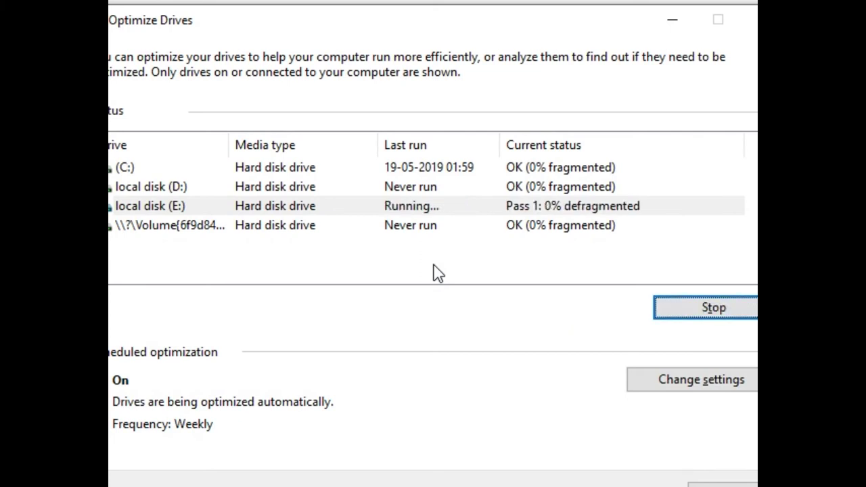
Check the defragmentation progress of local disk (E:), returning to the Optimize Drives window.
{"action": "key", "text": "shift+Tab"}
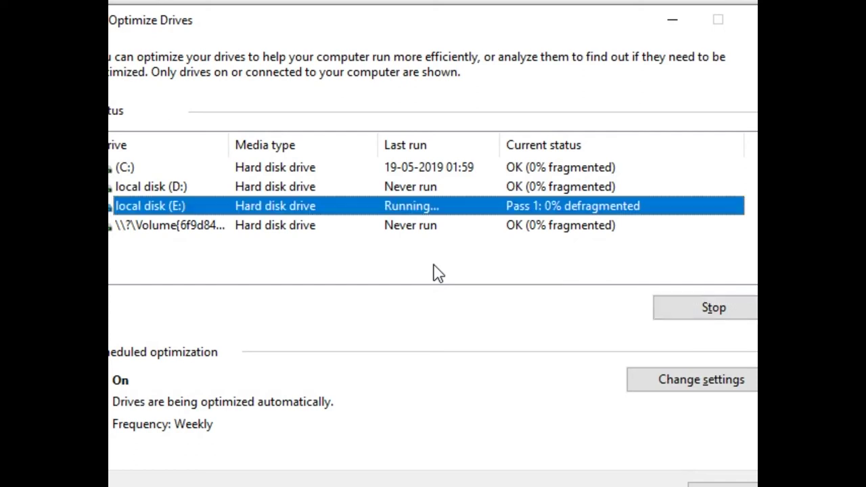
{"action": "key", "text": "Down"}
{"action": "key", "text": "Up"}
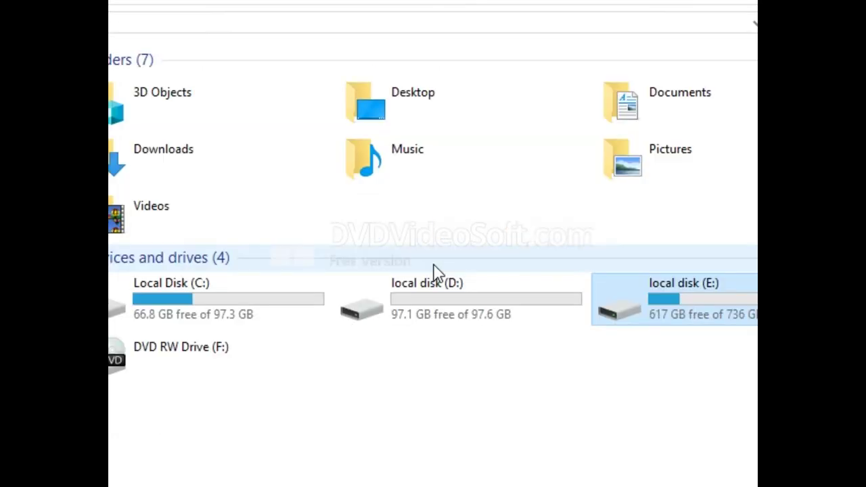
{"action": "key", "text": "alt+Tab"}
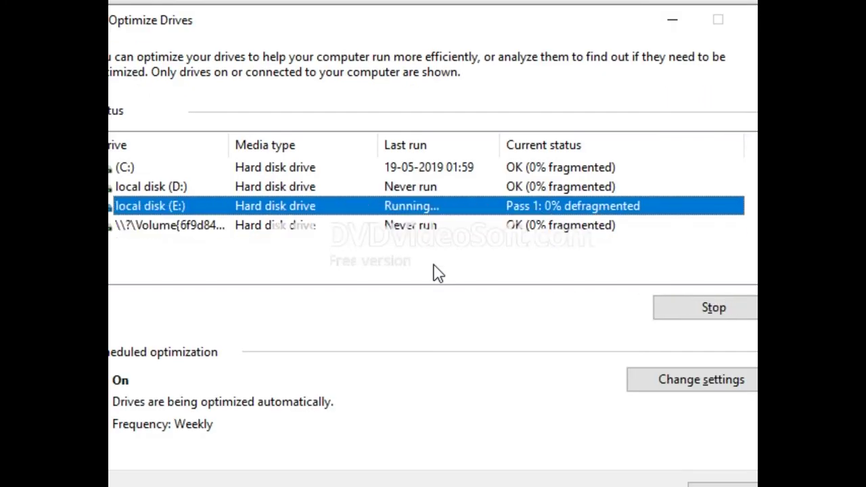
{"action": "key", "text": "alt+Tab"}
{"action": "key", "text": "alt+Tab"}
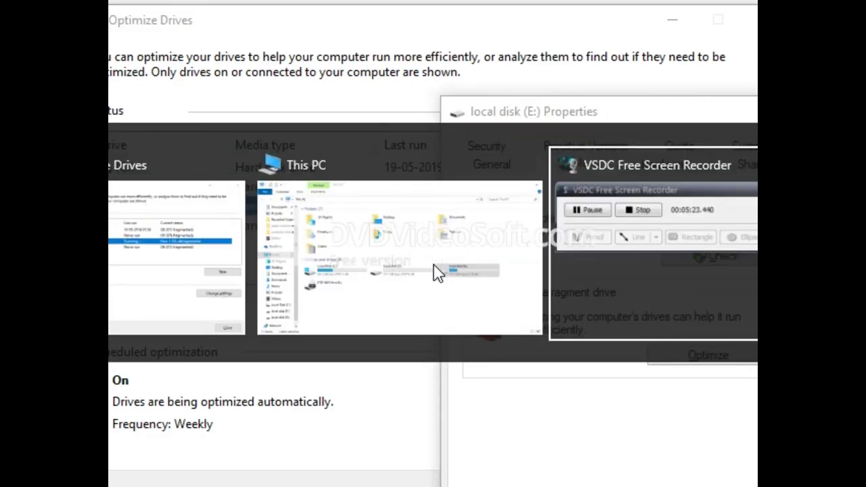